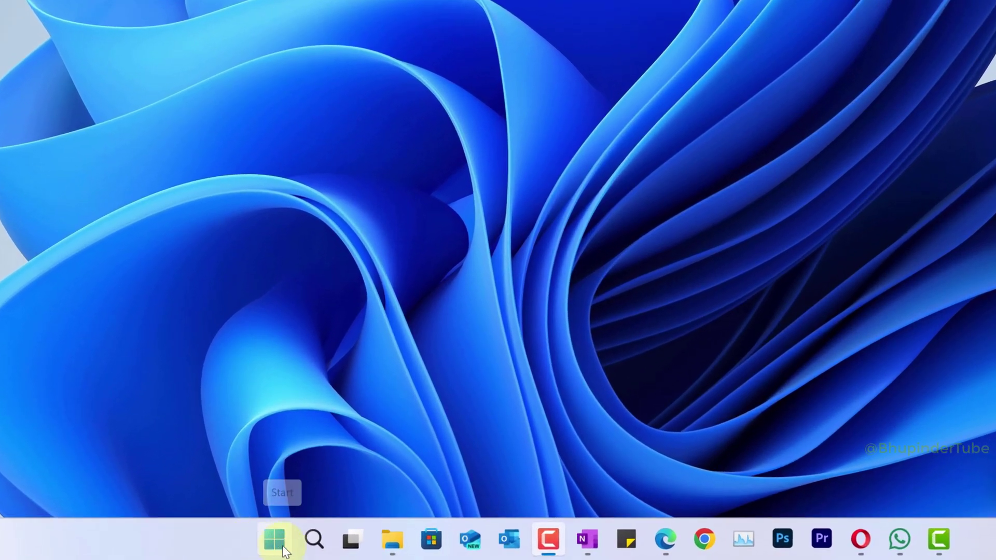
# Open Windows Settings from the Start quick-links menu and go to Bluetooth & devices
pyautogui.rightClick(285, 551)
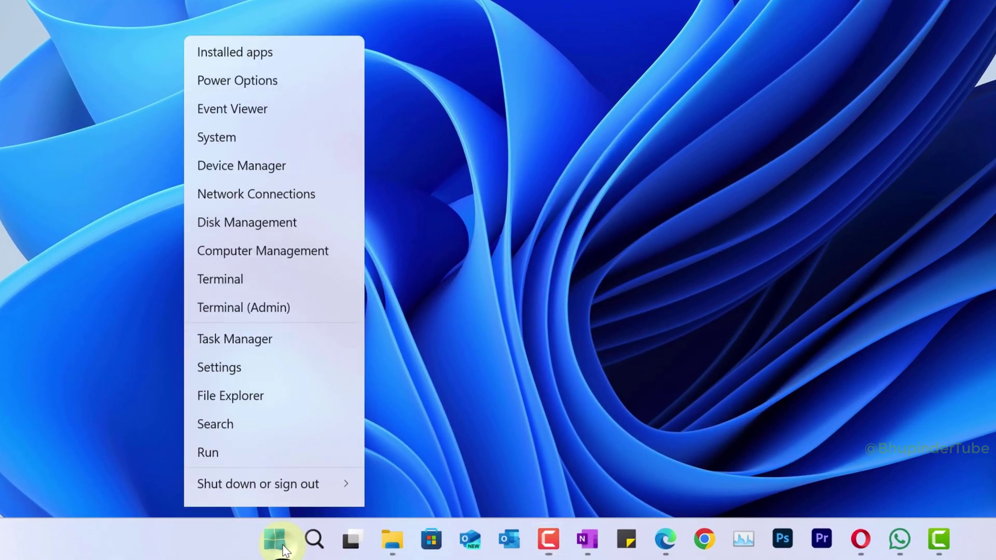
pyautogui.click(265, 344)
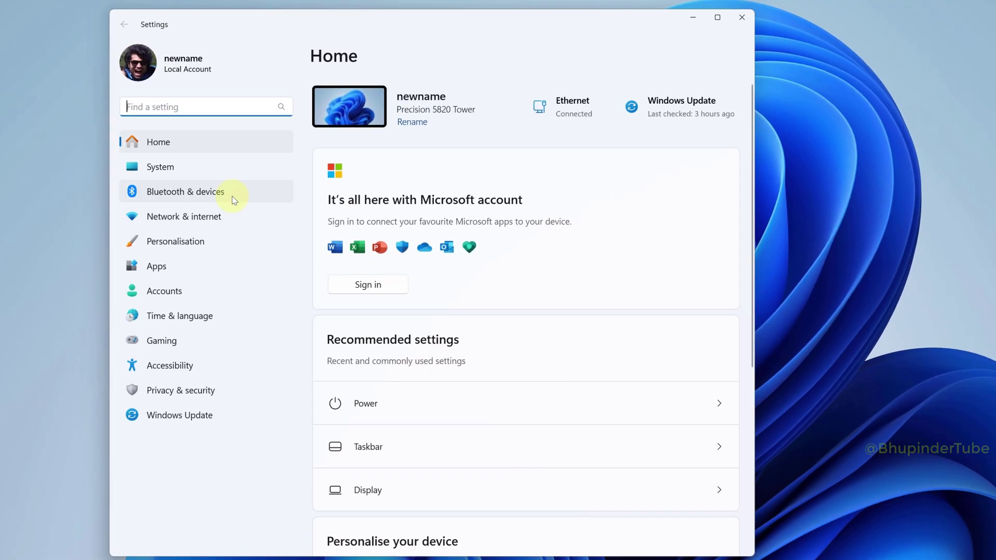
pyautogui.click(233, 198)
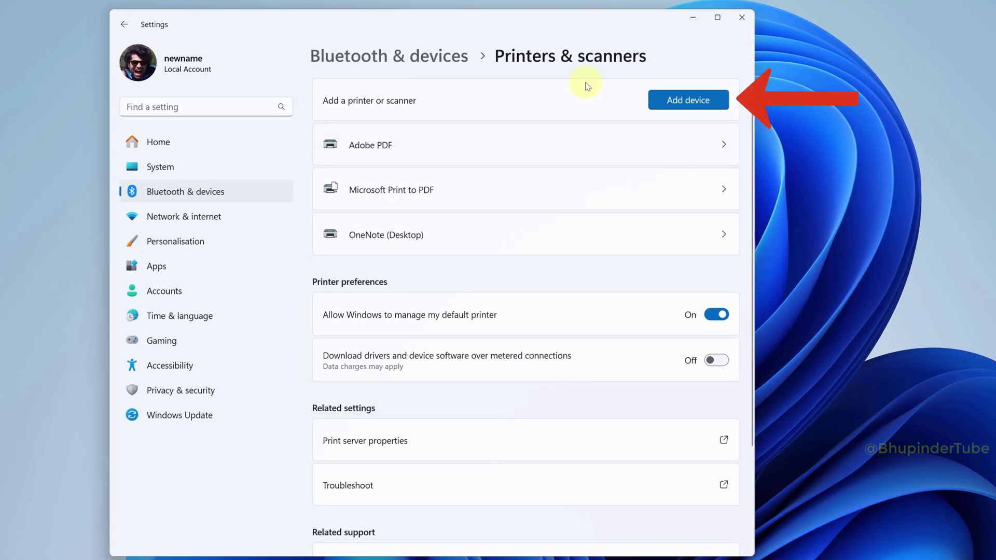
# Search the network and add the HP Deskjet 3050A J611 series printer
pyautogui.click(714, 103)
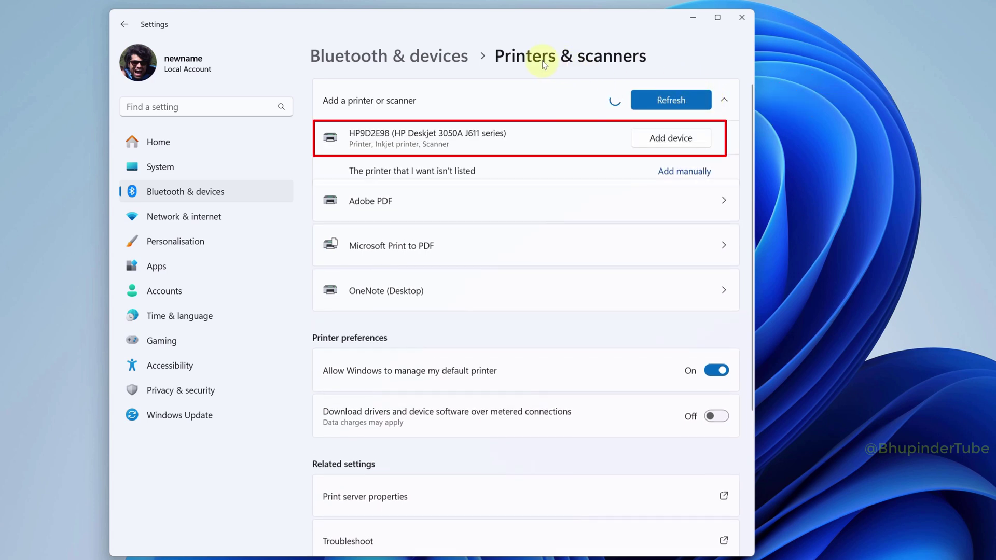
pyautogui.click(689, 142)
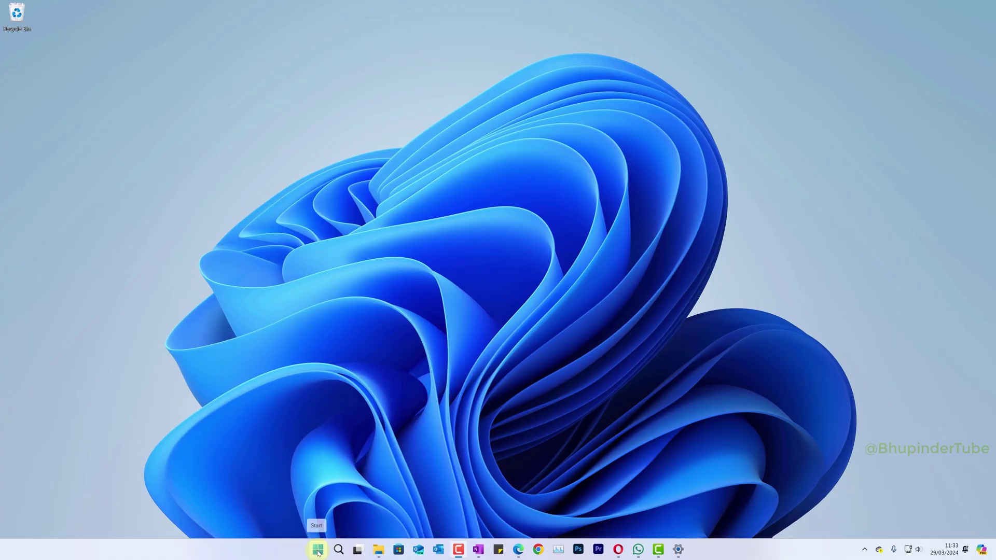
# Get the HP Smart app from Microsoft Store and launch it
pyautogui.click(316, 550)
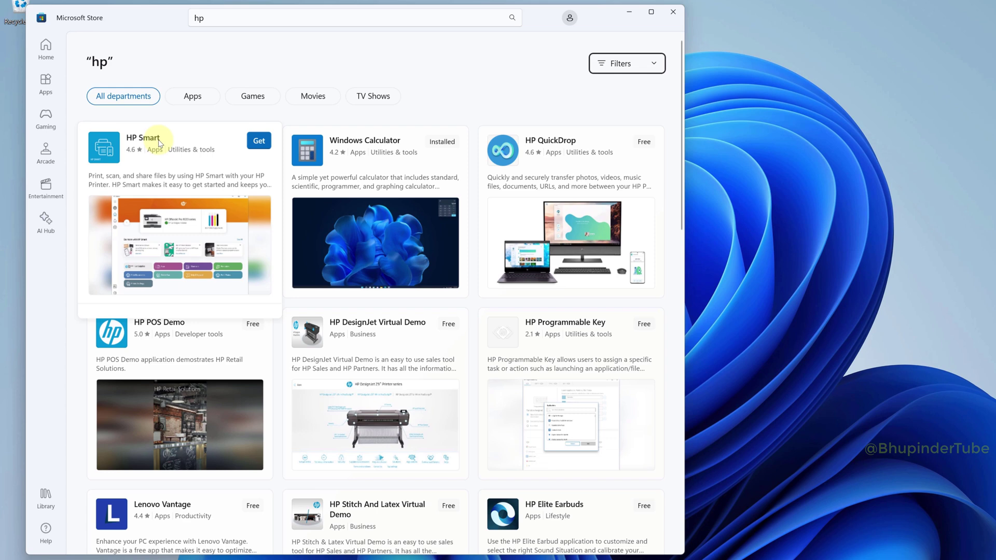
pyautogui.click(164, 146)
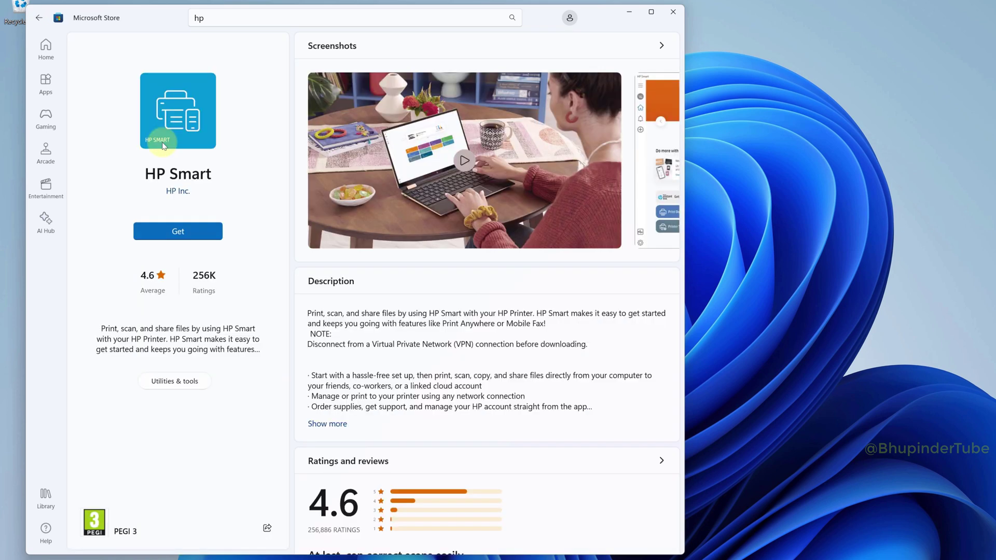
pyautogui.click(199, 231)
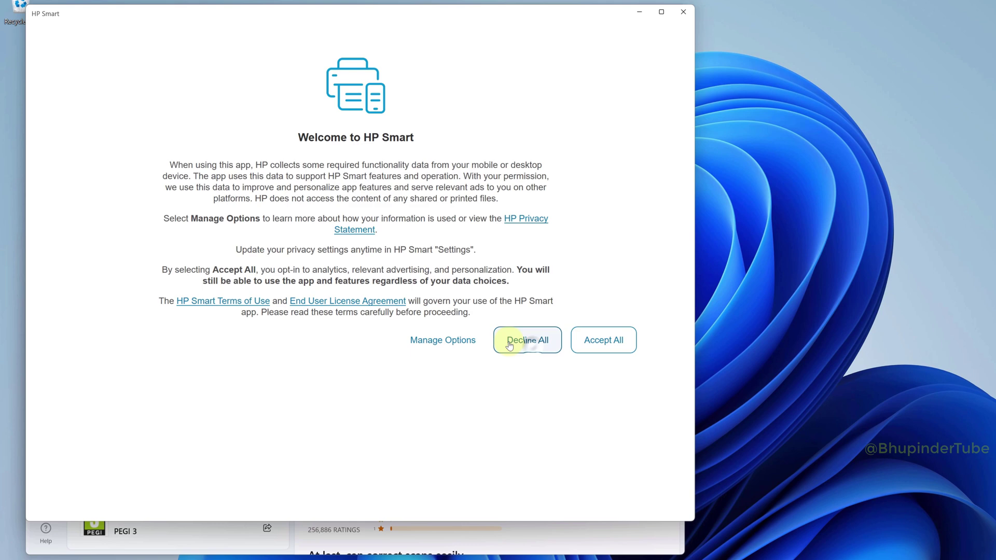
pyautogui.click(527, 339)
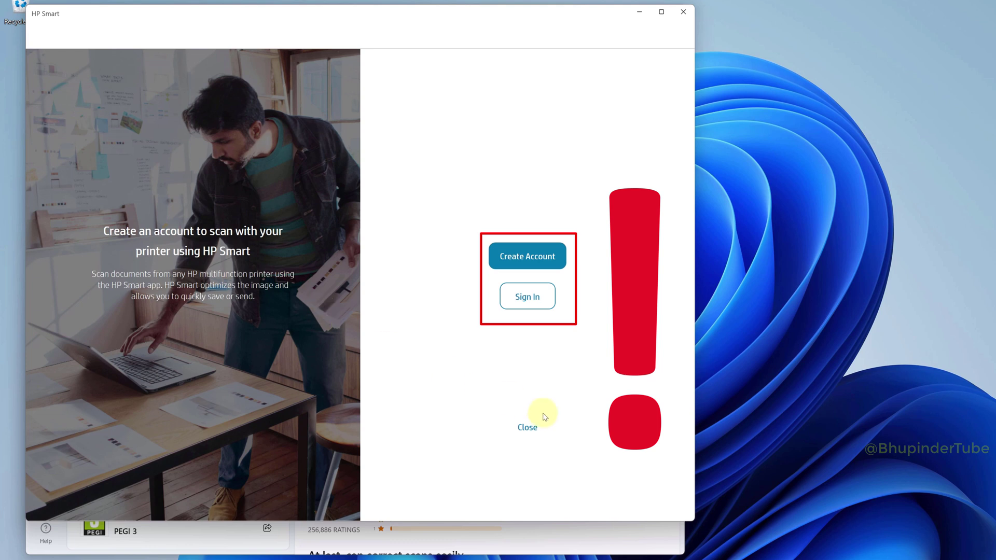
# Close HP Smart's sign-in prompt and web-search for 'hp printer software'
pyautogui.click(528, 427)
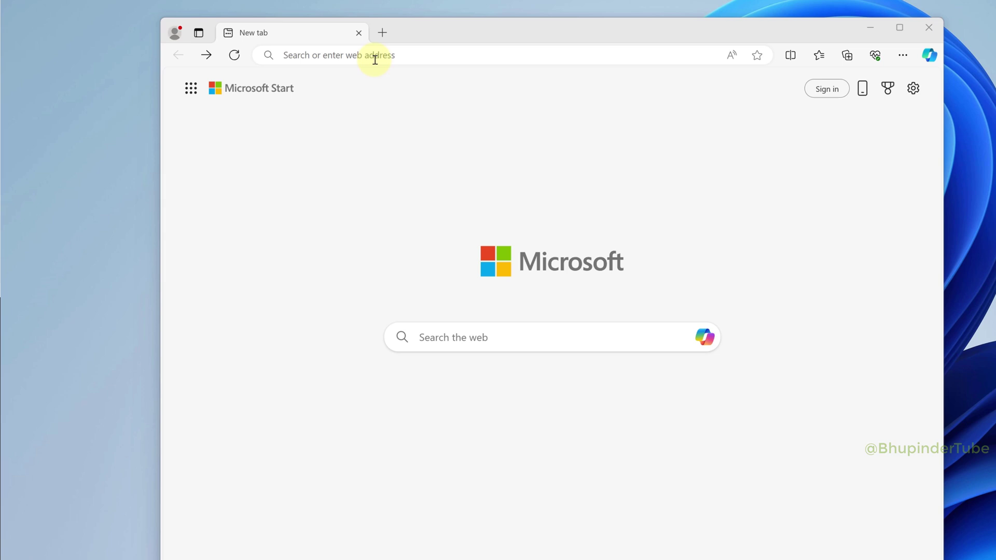
pyautogui.click(375, 59)
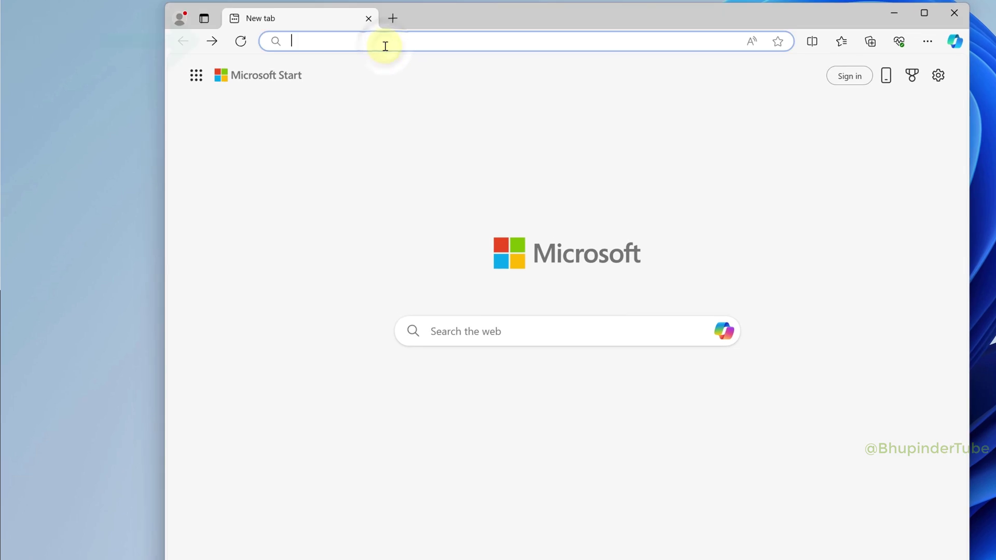
pyautogui.write('hp printer so')
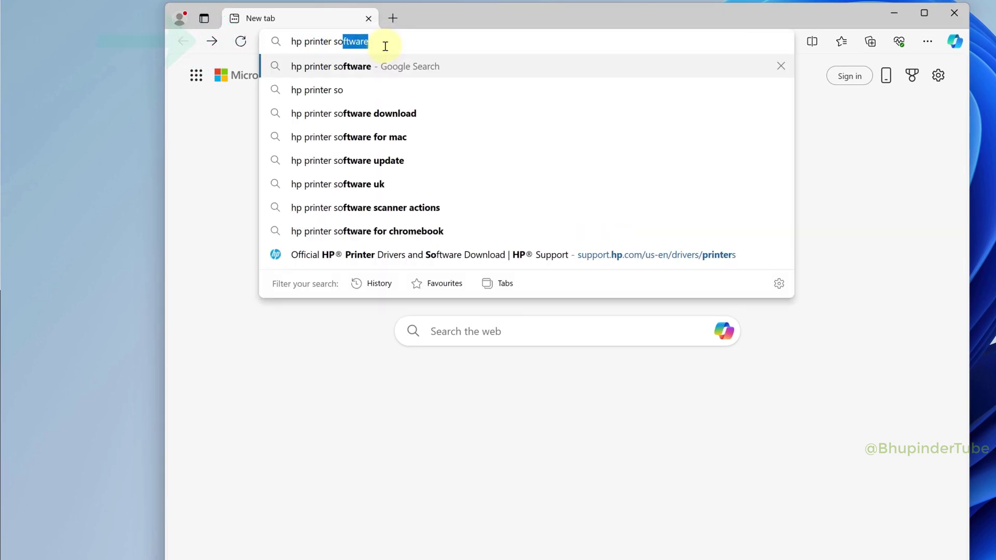
pyautogui.press('Return')
pyautogui.scroll(-3, 703, 296)
pyautogui.scroll(-3, 708, 305)
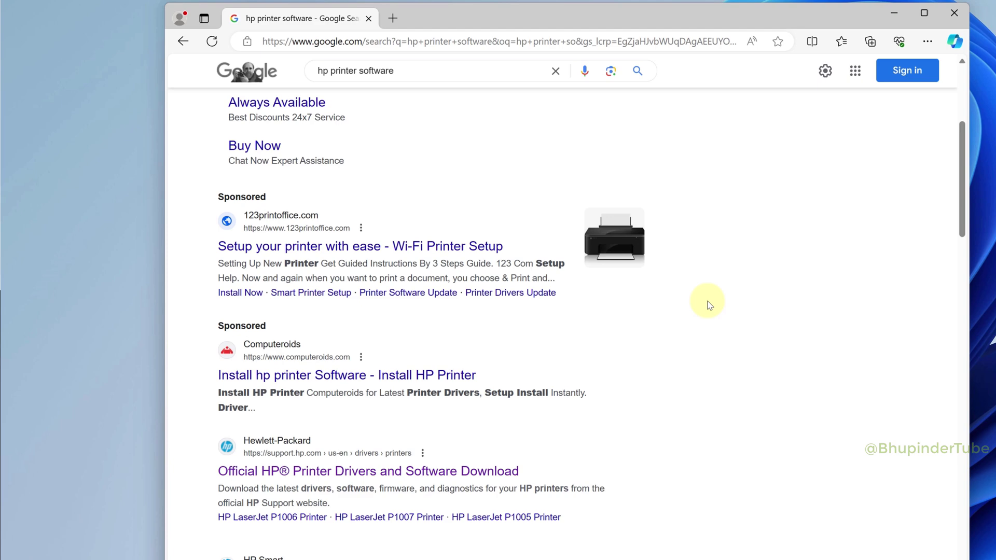
pyautogui.scroll(-3, 708, 305)
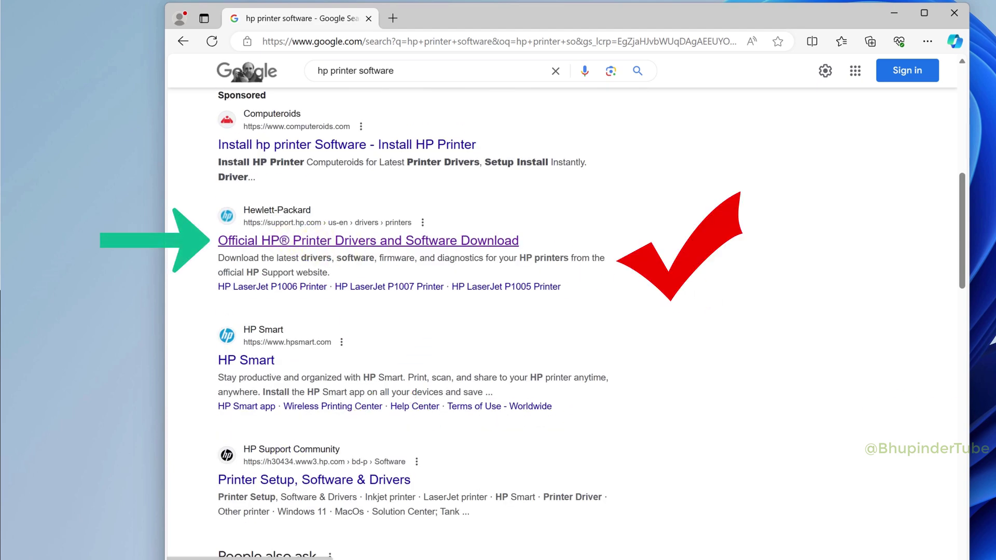
# On HP's official drivers site, select the HP Deskjet 3055A printer model
pyautogui.click(317, 243)
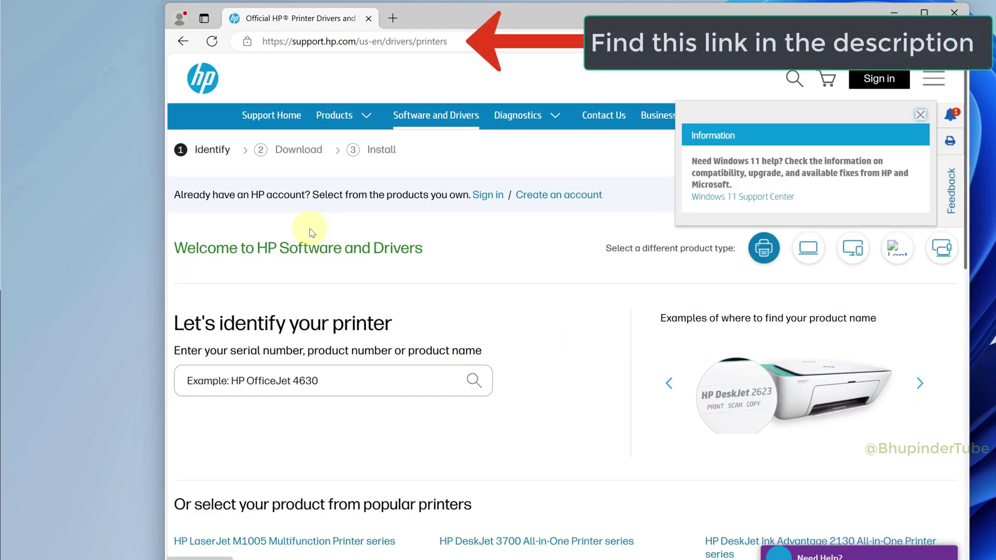
pyautogui.click(256, 376)
pyautogui.write('hp ')
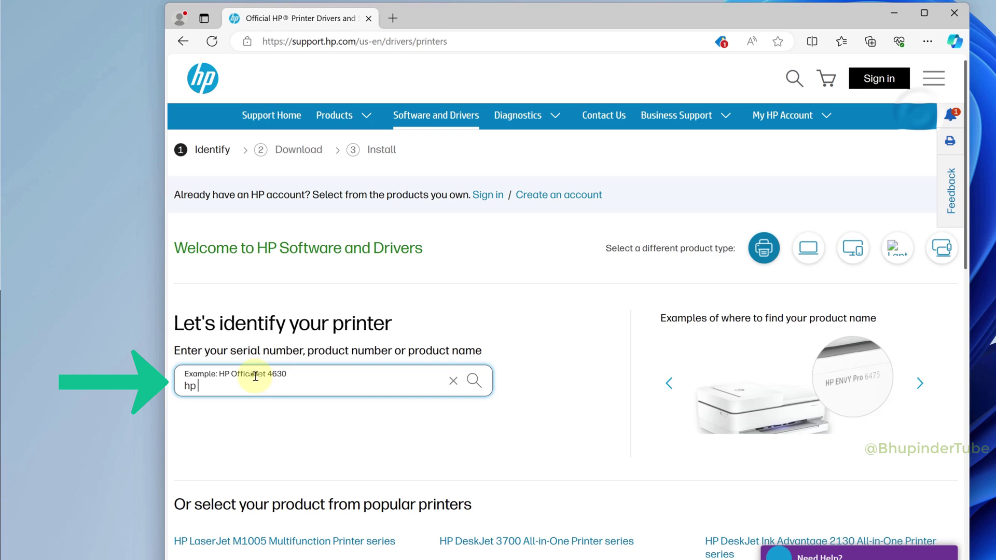
pyautogui.write('deskjet 3055a')
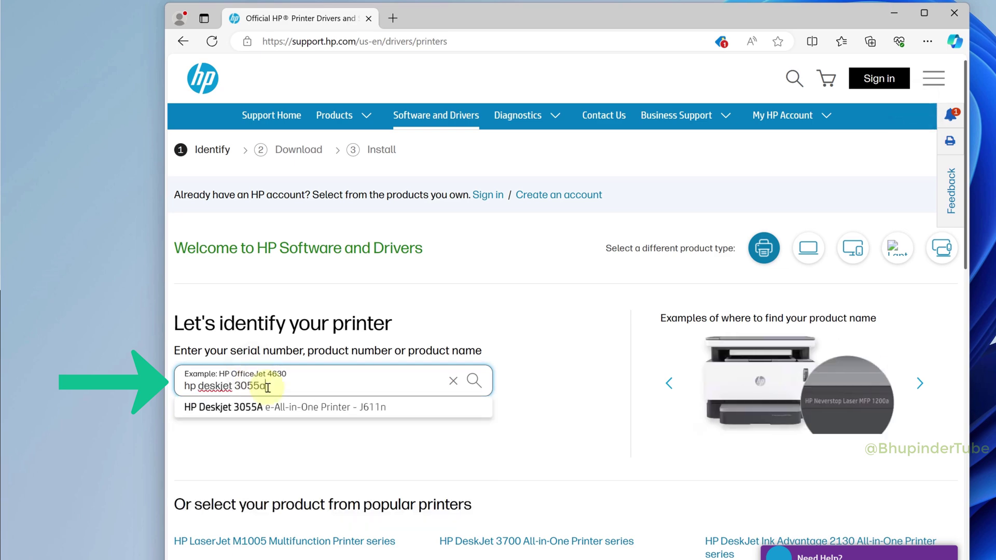
pyautogui.click(279, 412)
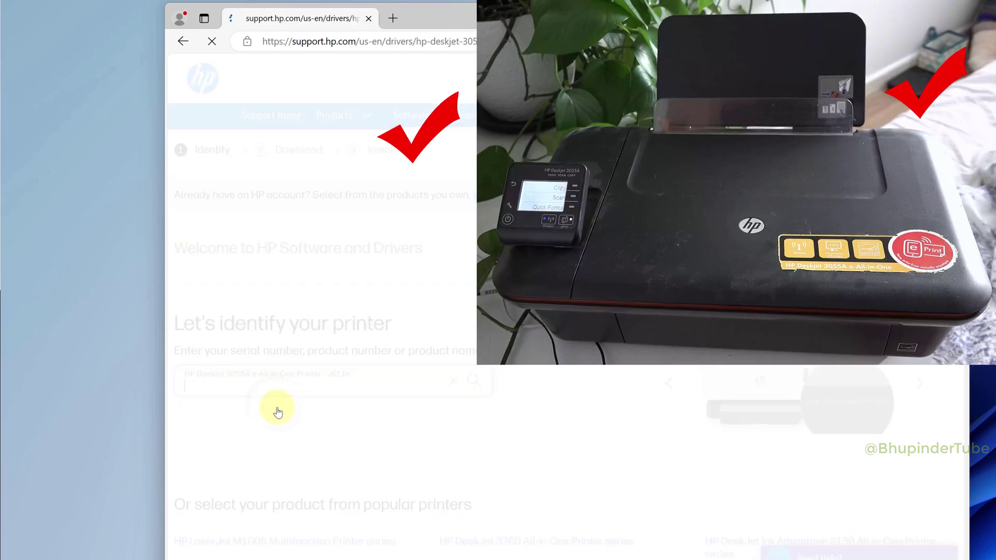
pyautogui.scroll(-1, 605, 375)
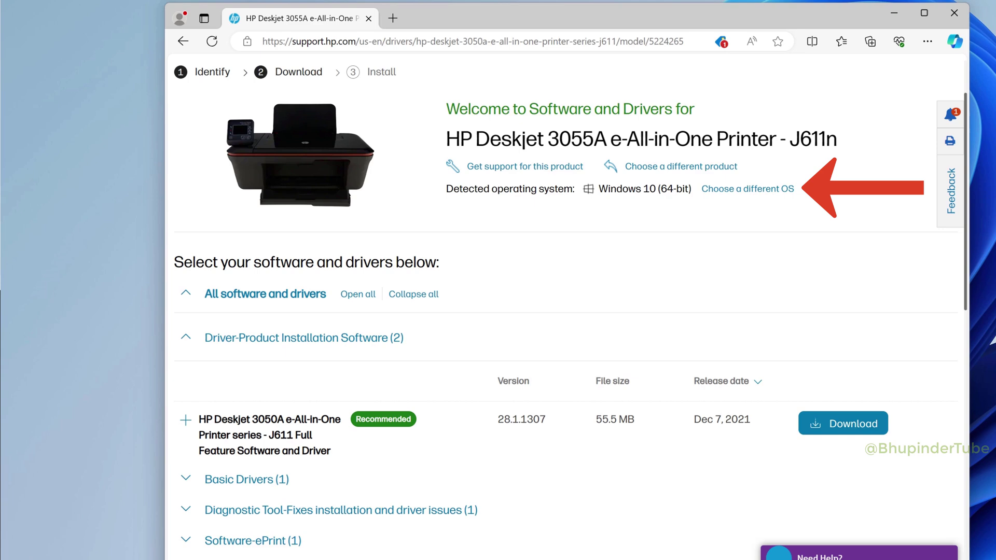
# Switch the driver page to Windows 11 and download the full feature software and driver
pyautogui.click(748, 190)
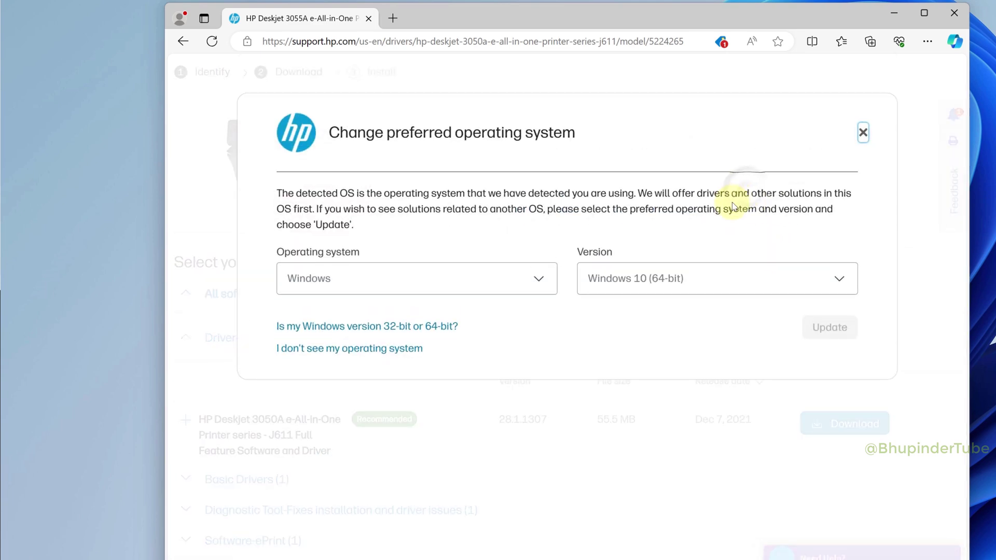
pyautogui.click(716, 280)
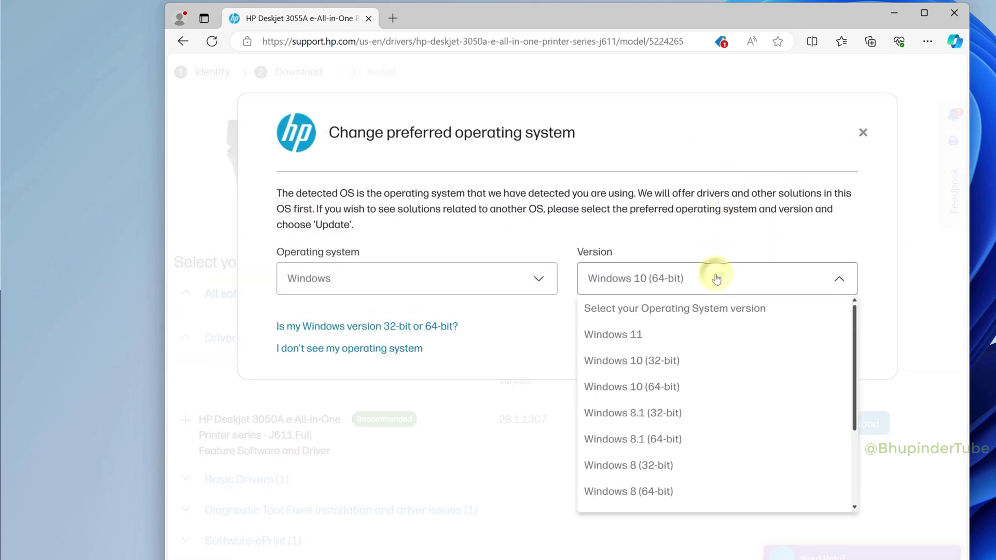
pyautogui.click(640, 335)
pyautogui.click(817, 329)
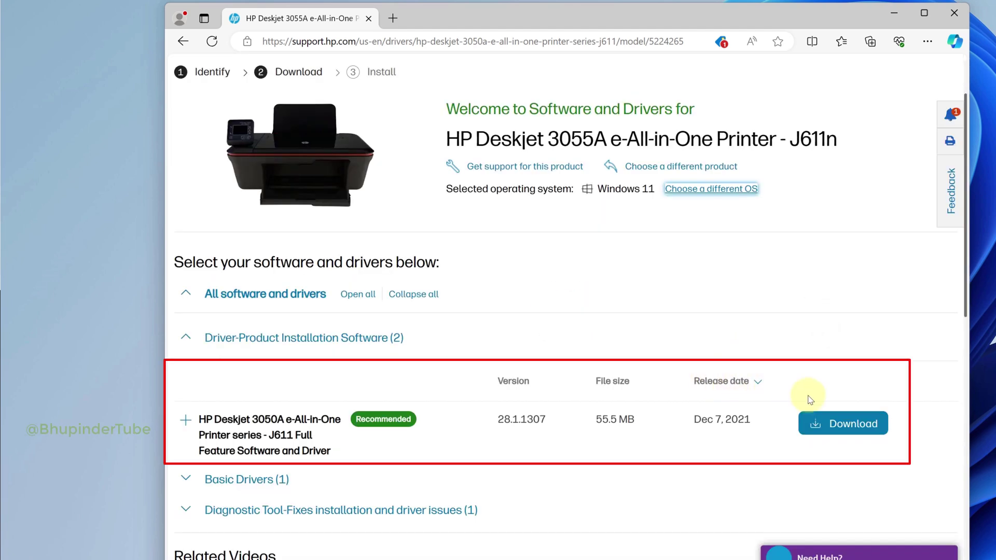
pyautogui.click(850, 429)
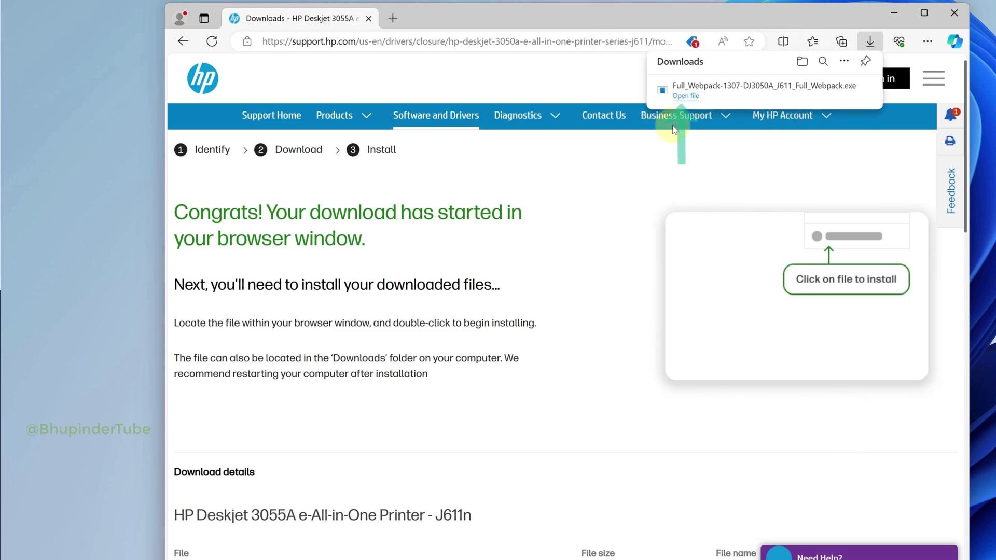
# Run the downloaded HP installer and choose which extra HP software to install
pyautogui.click(682, 89)
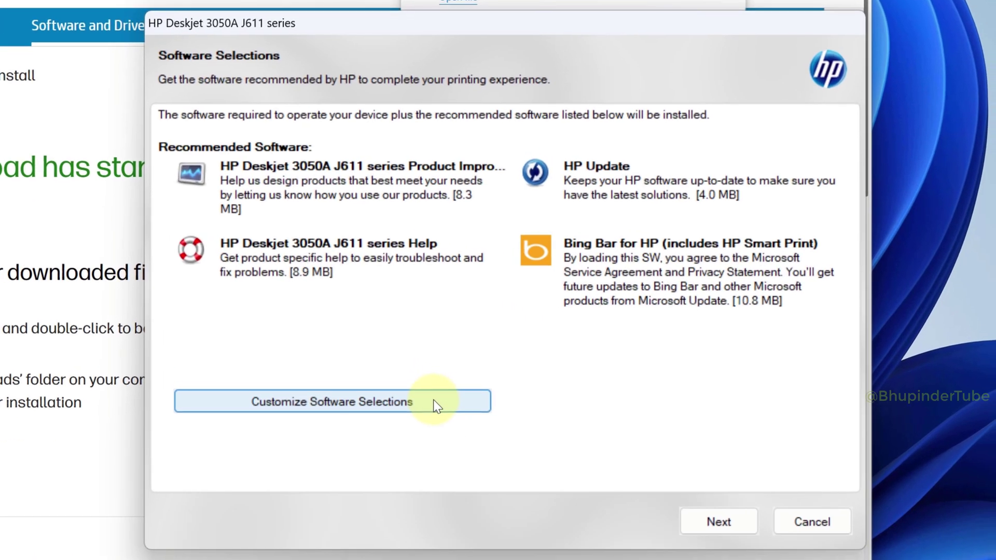
pyautogui.click(434, 400)
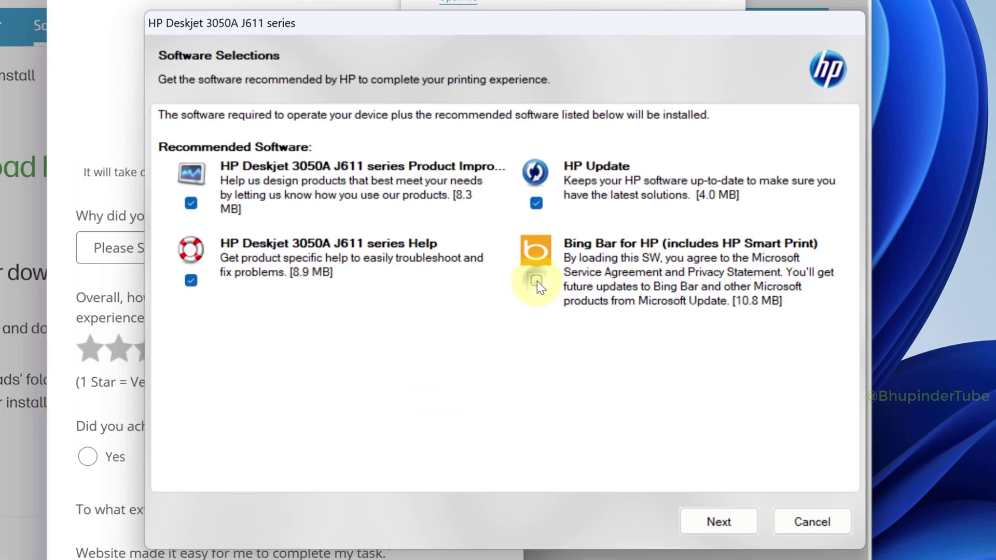
pyautogui.click(704, 531)
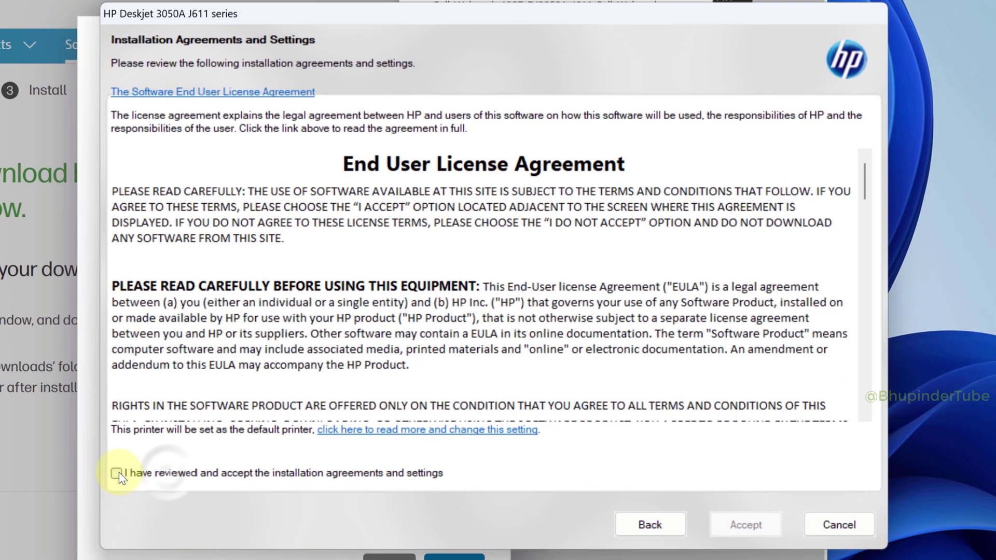
# Accept the license agreement and decline both Printer and Application Analytics
pyautogui.click(122, 468)
pyautogui.click(738, 519)
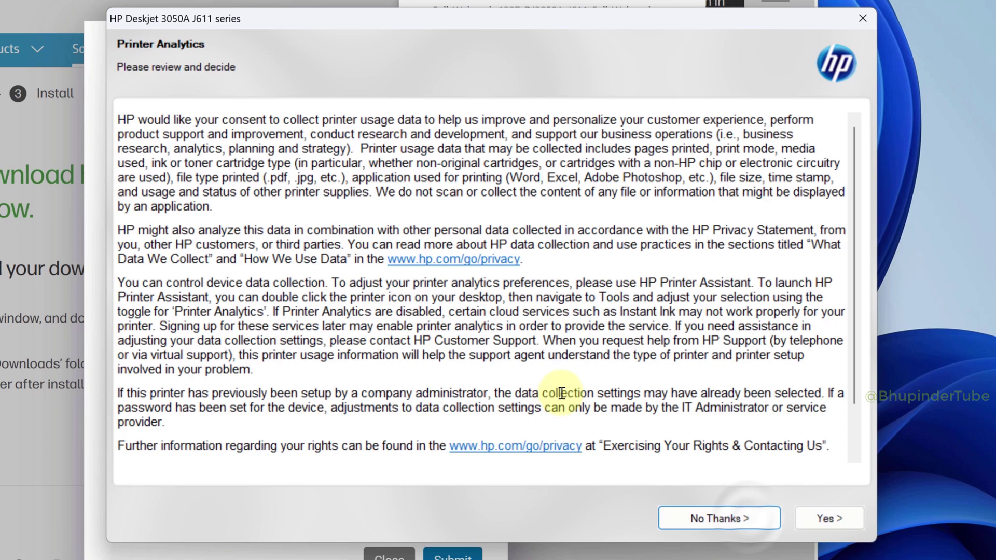
pyautogui.click(745, 520)
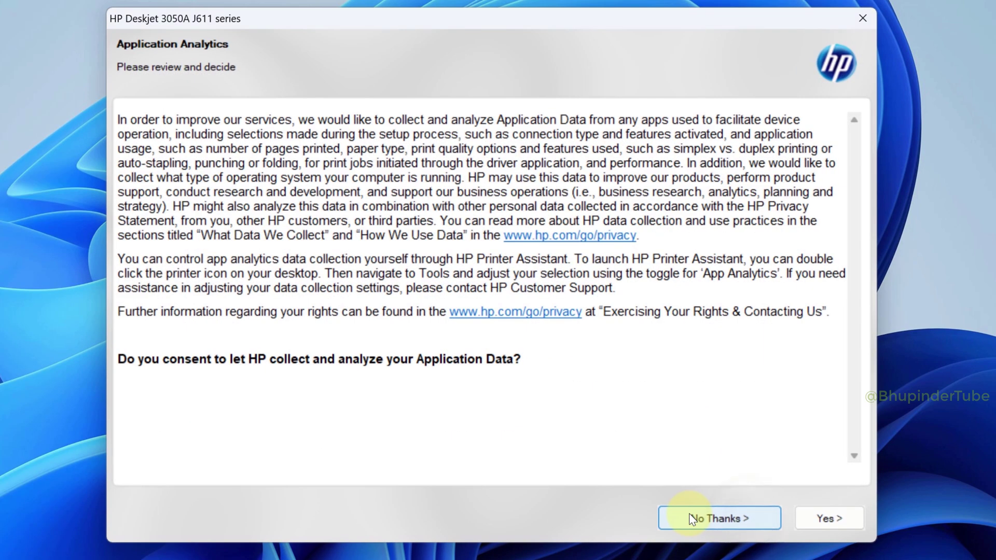
pyautogui.click(739, 517)
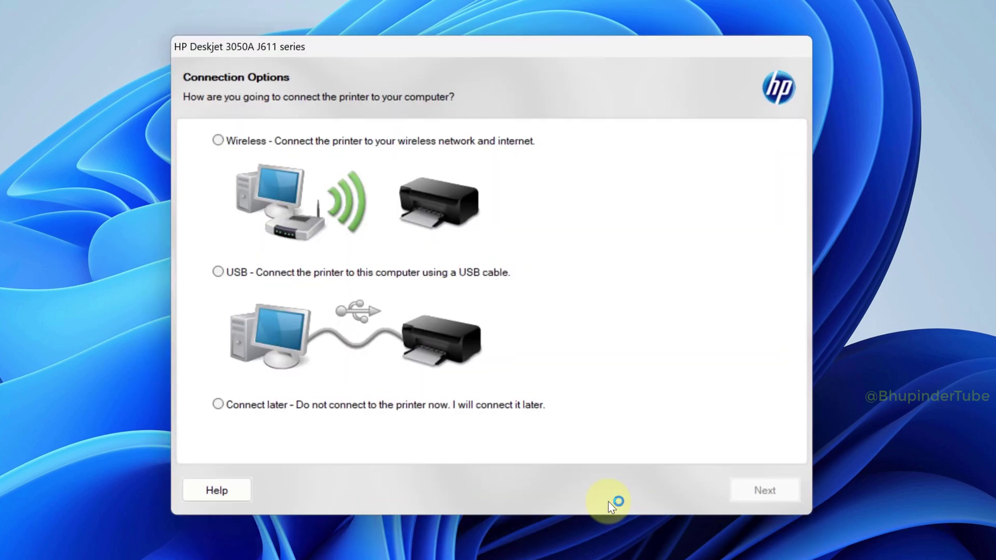
# Choose a wireless connection and install the networked HP Deskjet 3050A J611 series
pyautogui.click(274, 142)
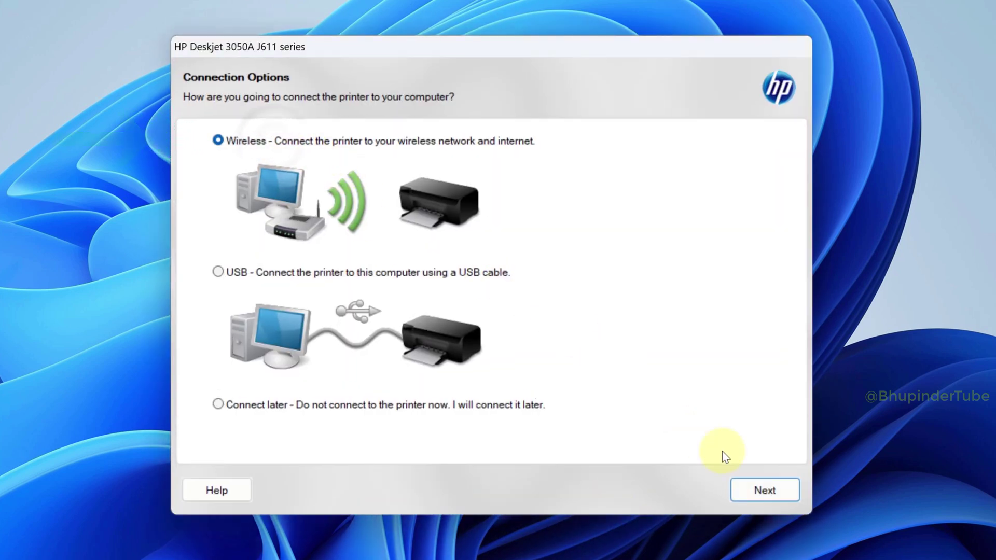
pyautogui.click(764, 491)
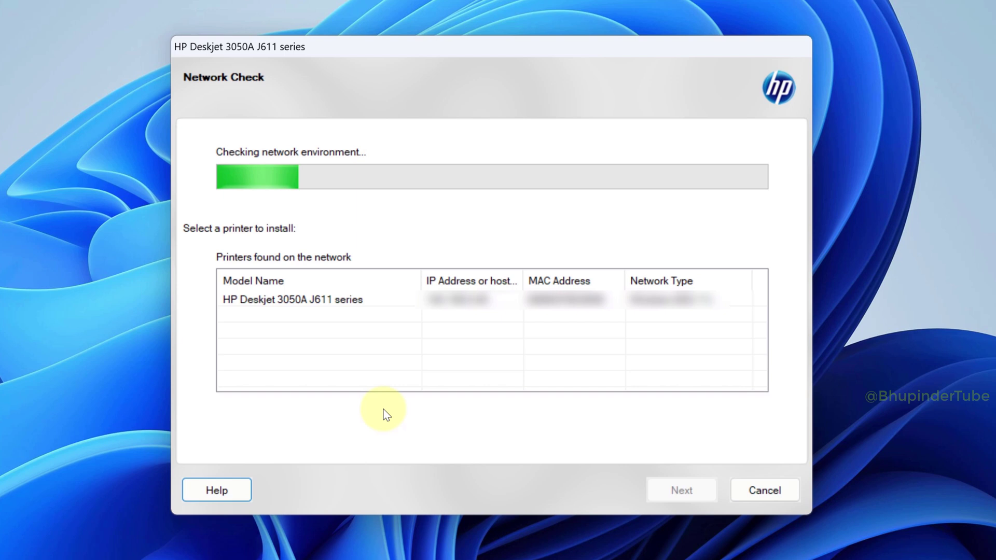
pyautogui.click(306, 303)
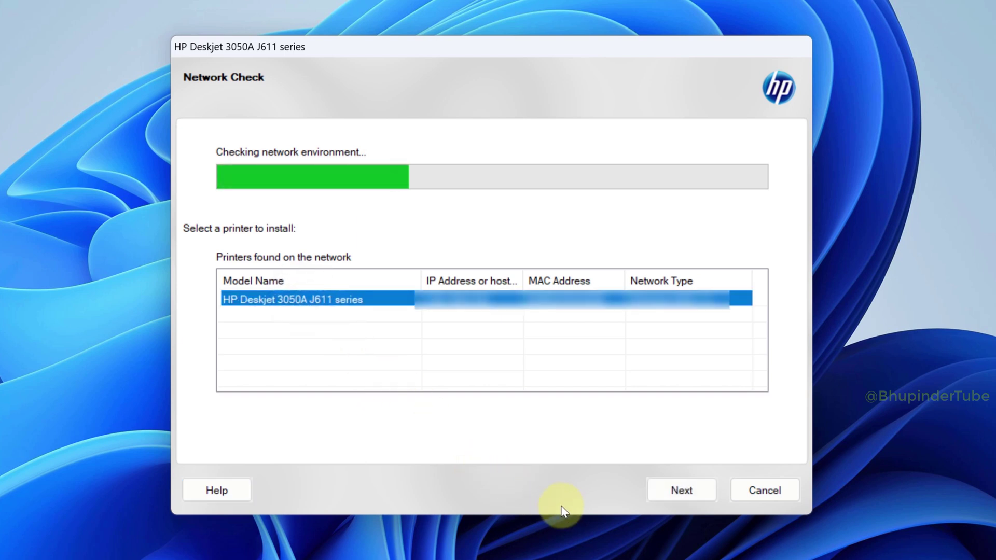
pyautogui.click(698, 490)
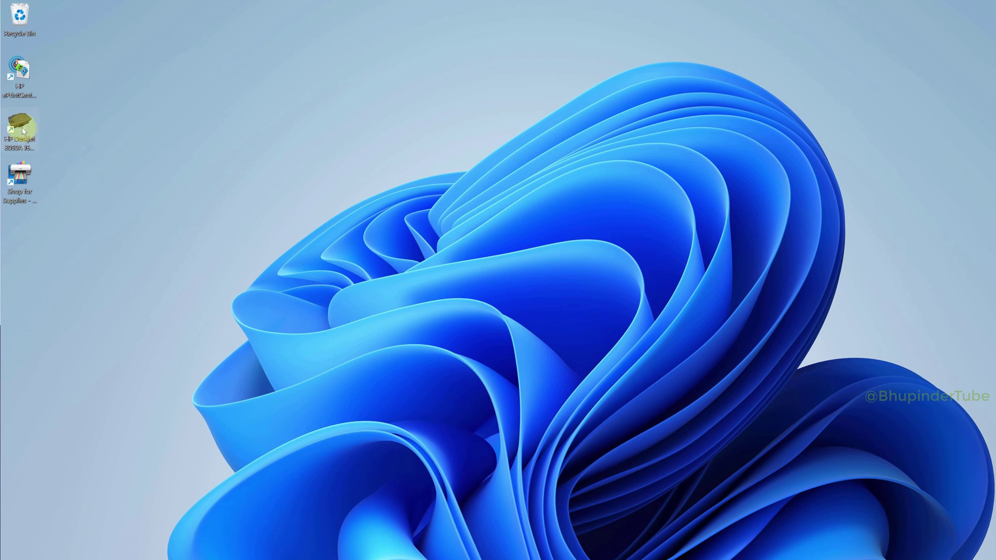
# Launch HP Printer Assistant from the desktop icon and finish its printer settings and information pages
pyautogui.doubleClick(23, 131)
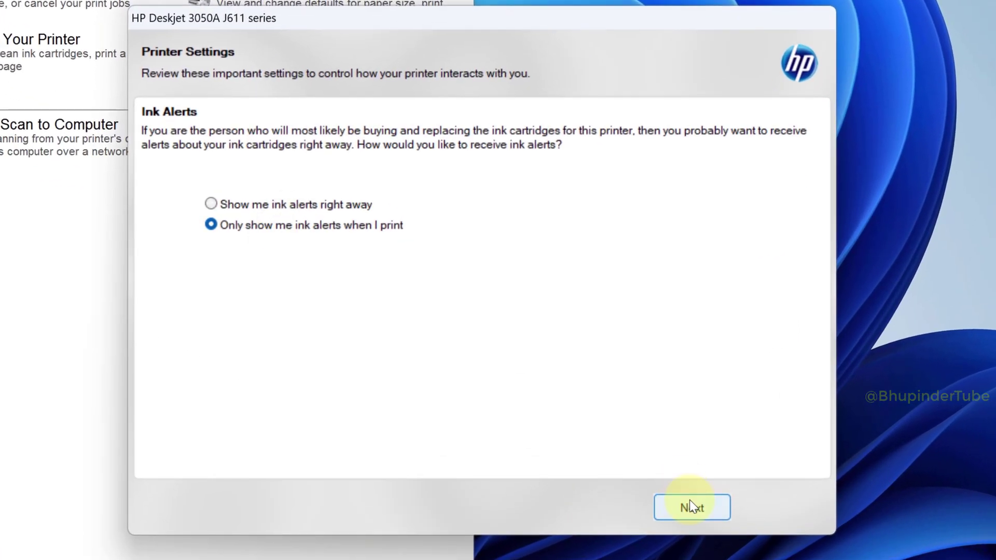
pyautogui.click(691, 504)
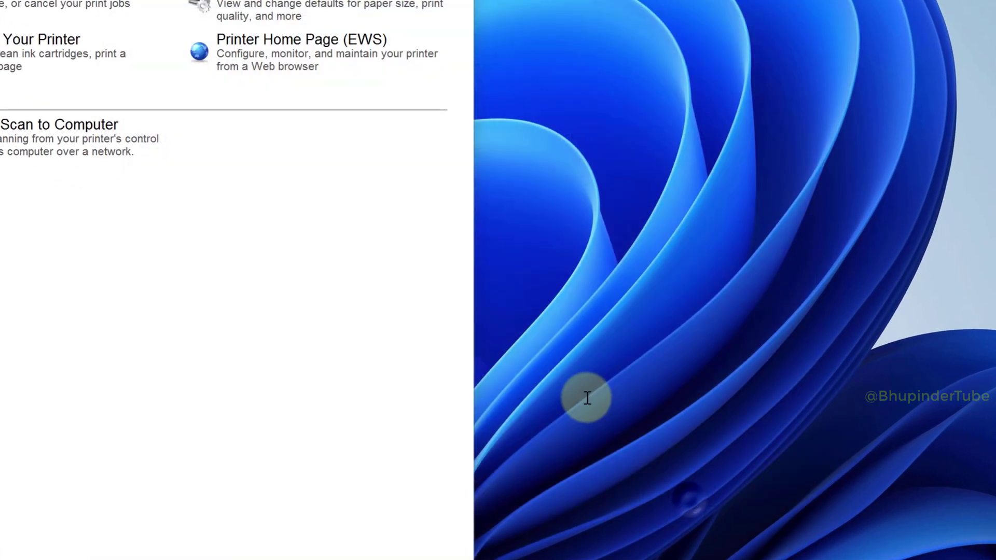
pyautogui.click(688, 506)
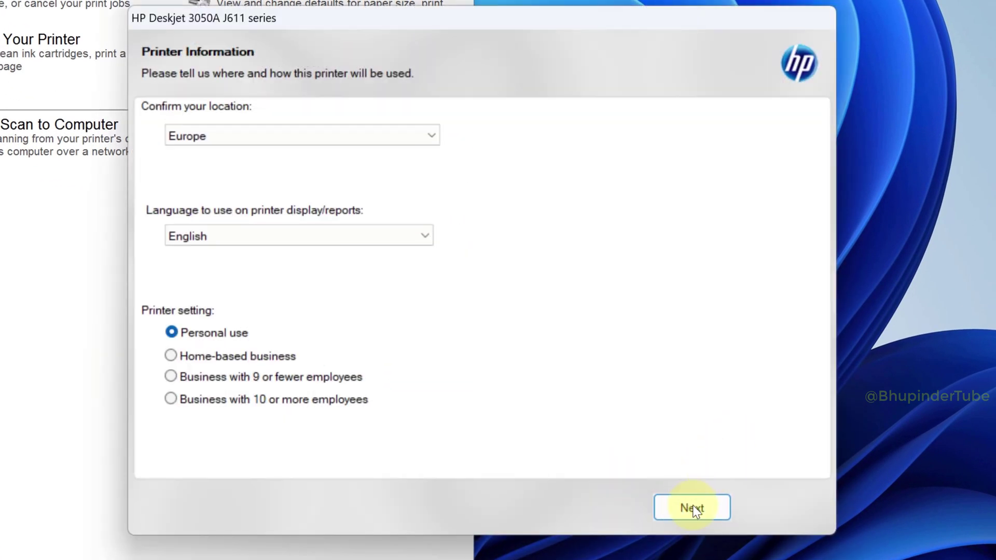
pyautogui.click(692, 508)
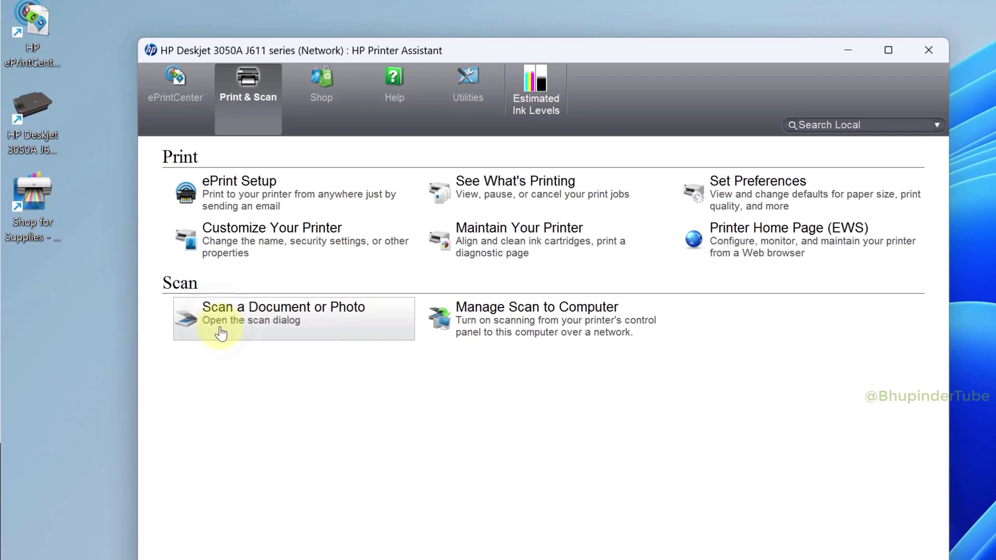
# Start a Document to File scan with A4 as the scan size
pyautogui.click(221, 332)
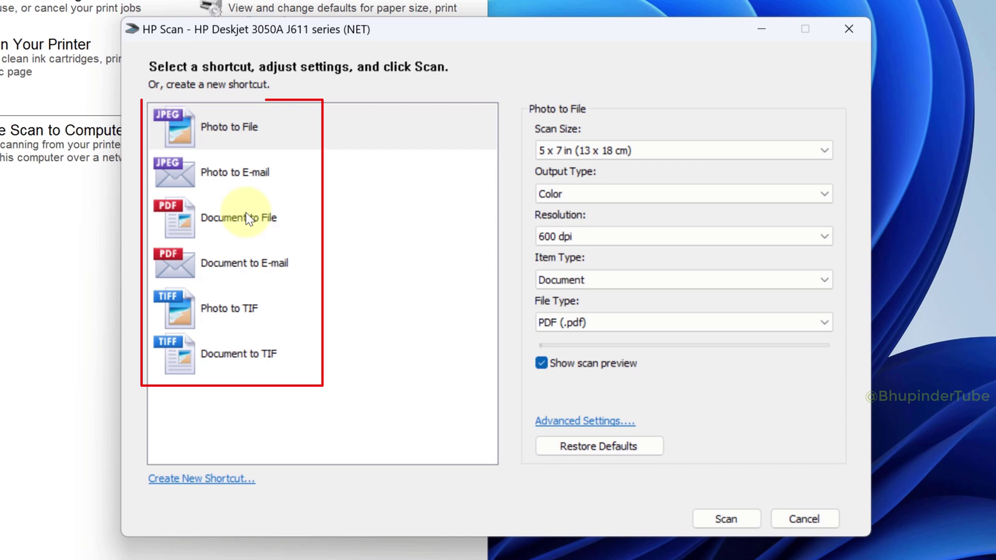
pyautogui.click(248, 218)
pyautogui.click(697, 154)
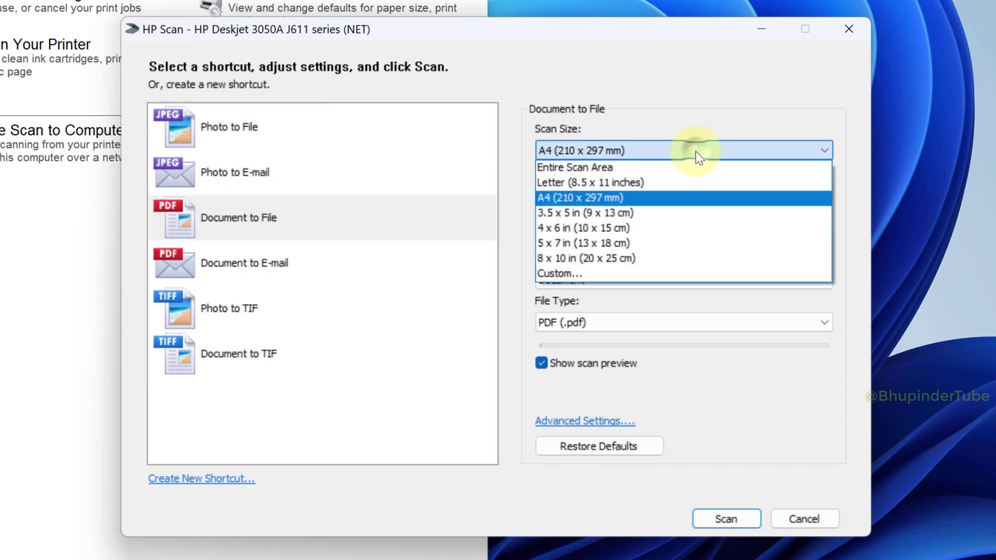
pyautogui.click(696, 152)
# Set colour output, 600 dpi, Document item type and PDF file type
pyautogui.click(669, 195)
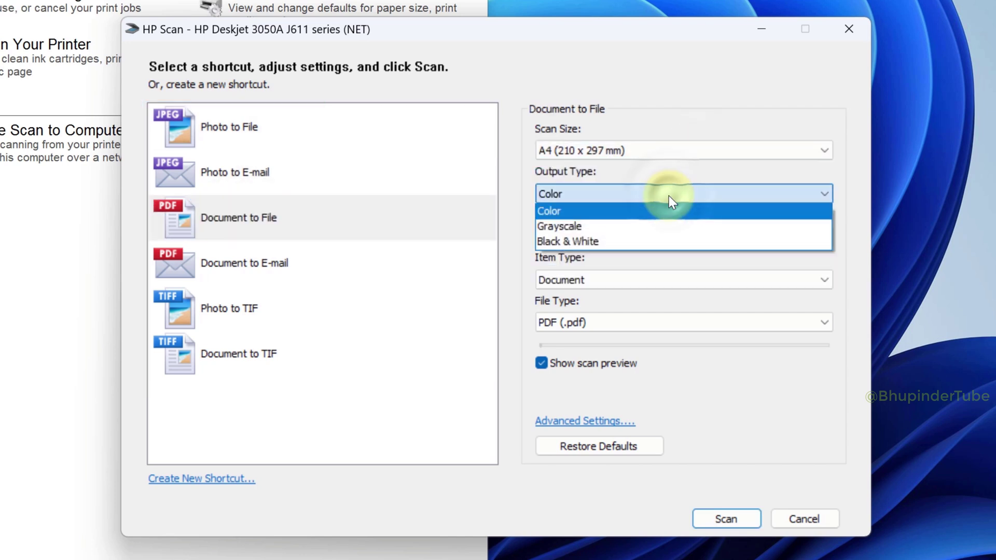
pyautogui.click(717, 236)
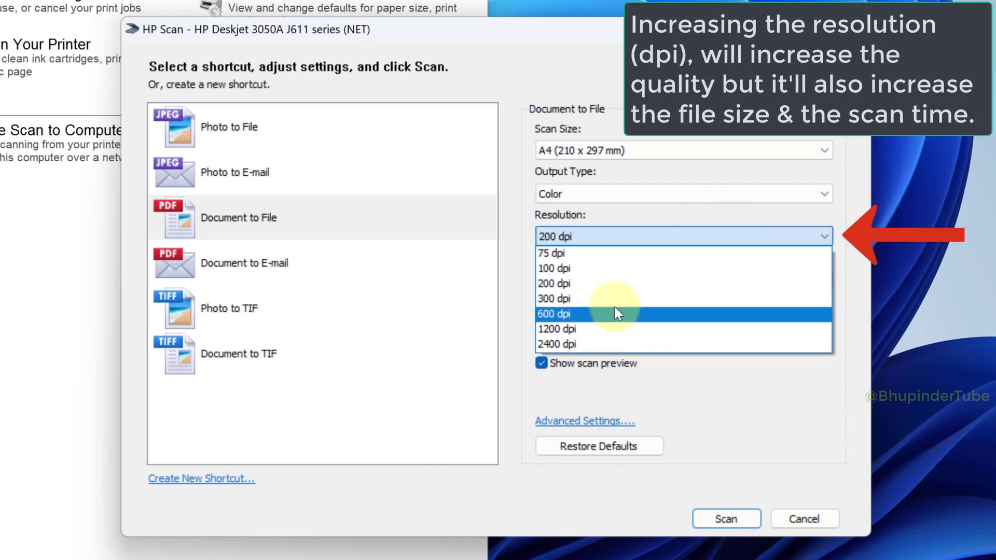
pyautogui.click(616, 313)
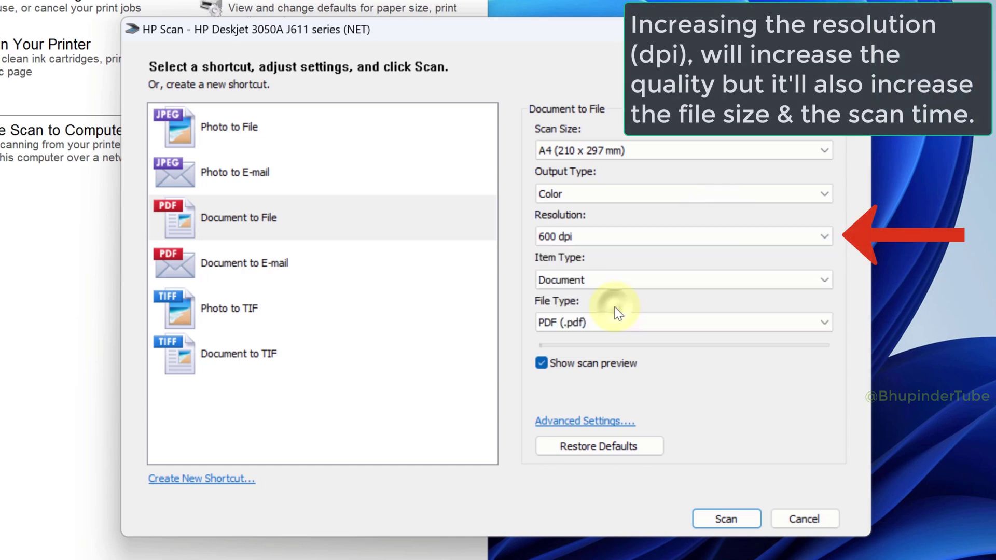
pyautogui.click(601, 279)
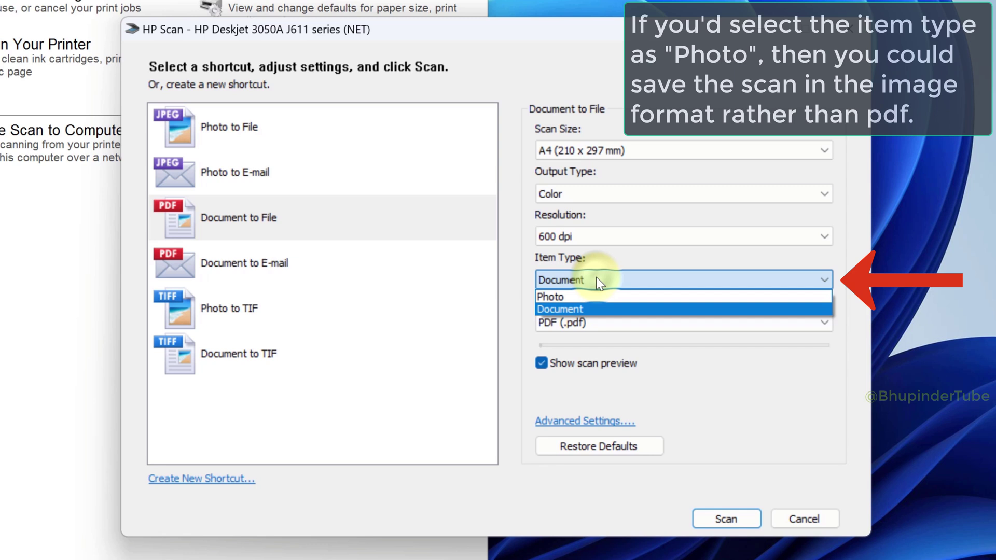
pyautogui.click(658, 306)
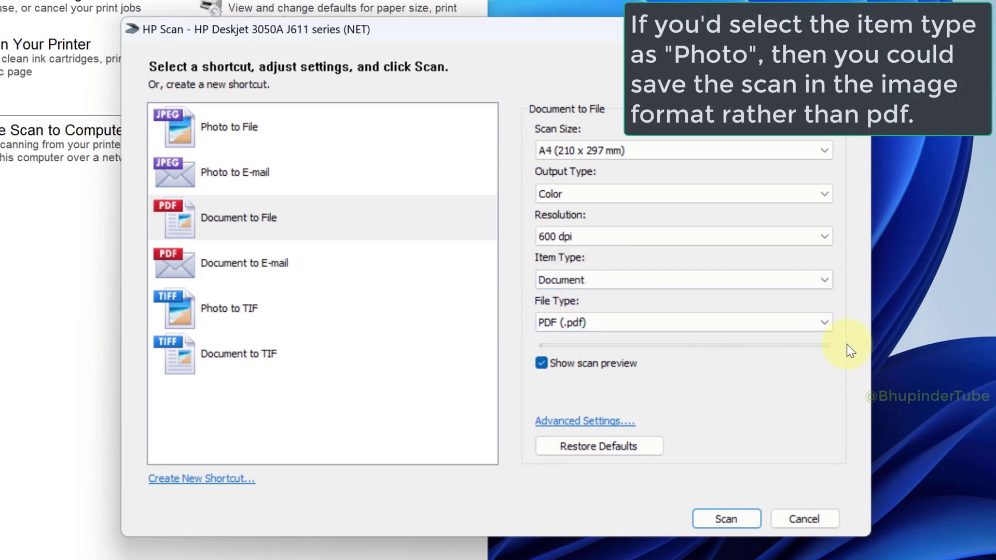
pyautogui.click(807, 323)
pyautogui.click(813, 339)
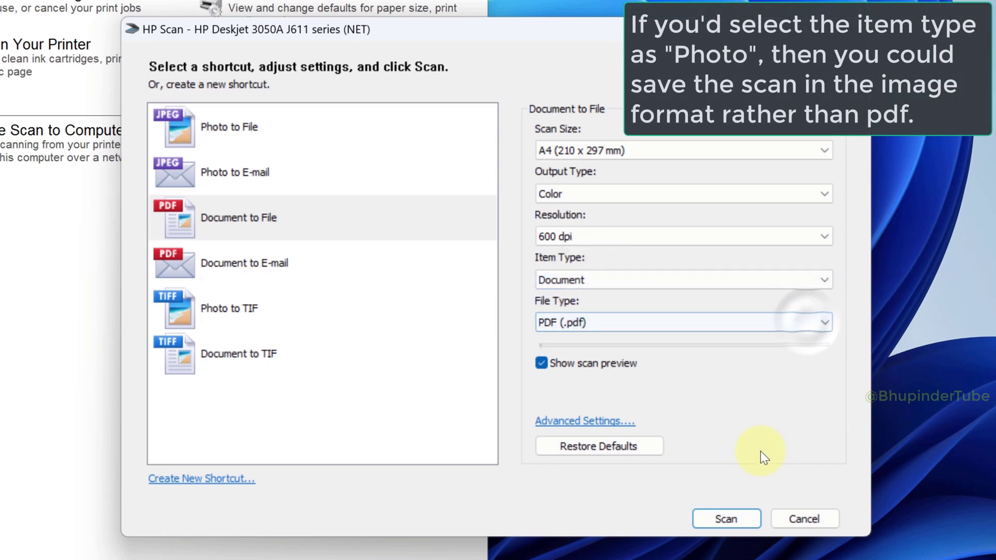
# Scan the handwritten page and crop the preview tightly around the writing
pyautogui.click(742, 520)
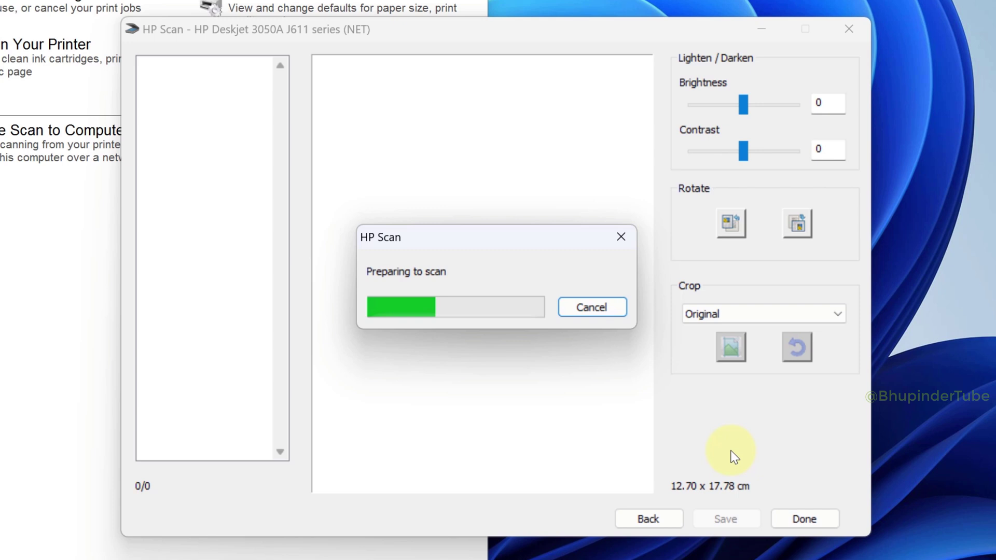
pyautogui.moveTo(483, 491); pyautogui.dragTo(496, 251)
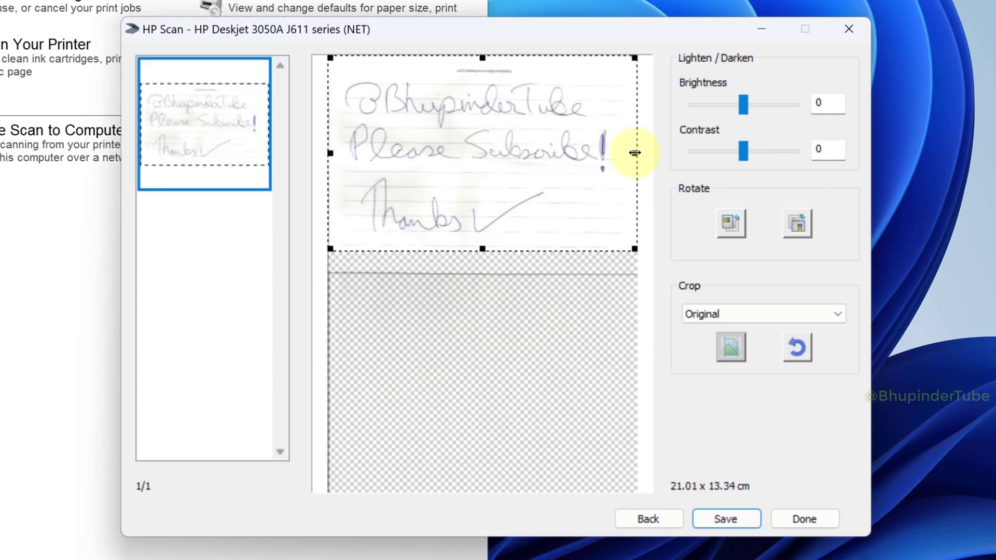
pyautogui.moveTo(635, 153); pyautogui.dragTo(624, 152)
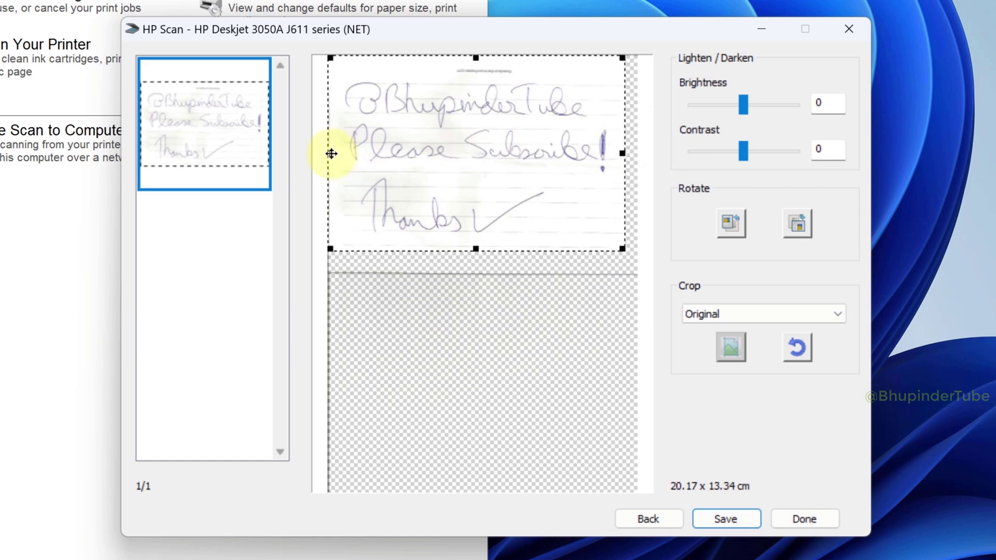
pyautogui.moveTo(329, 153); pyautogui.dragTo(340, 153)
# Set the scan's contrast to 31 and brightness to -13
pyautogui.click(765, 151)
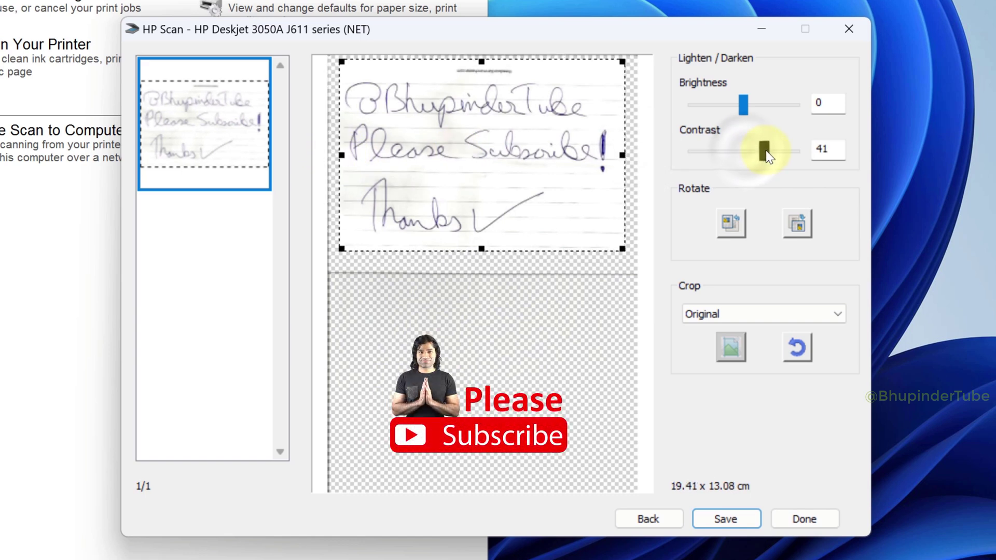
pyautogui.moveTo(765, 153); pyautogui.dragTo(755, 151)
pyautogui.moveTo(741, 101); pyautogui.dragTo(734, 103)
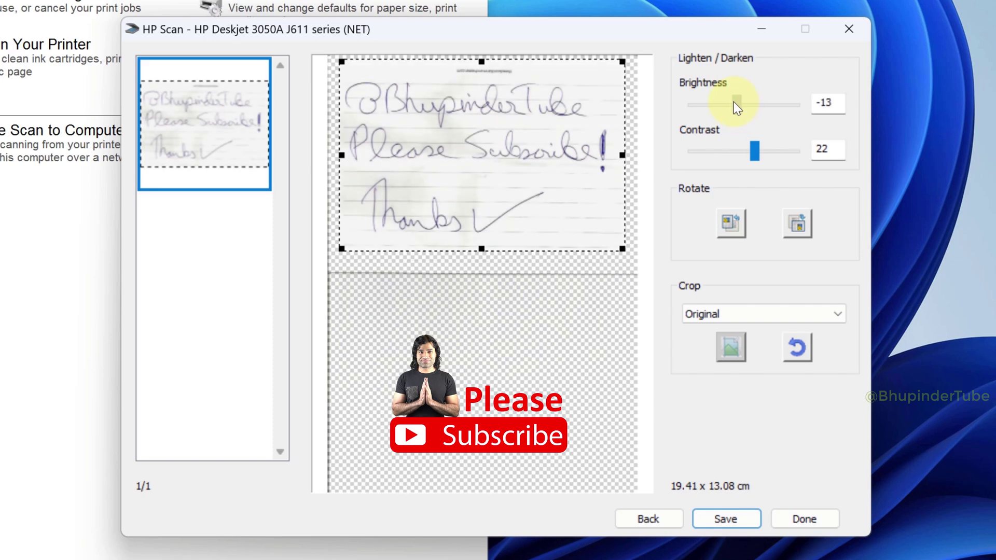
# Save the cropped scan as the PDF 'Please subscribe' in the Documents folder
pyautogui.click(749, 521)
pyautogui.write('Please subscribe')
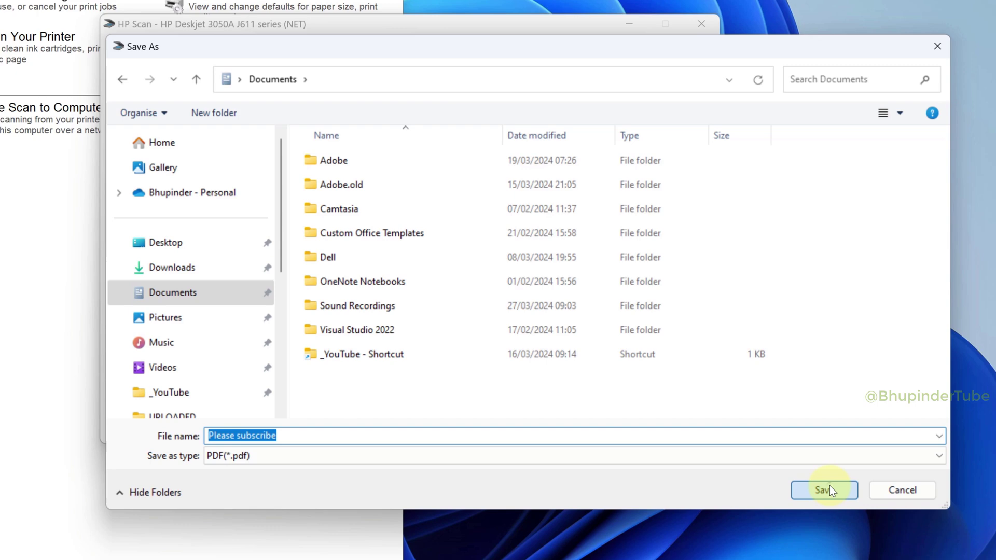
pyautogui.click(828, 488)
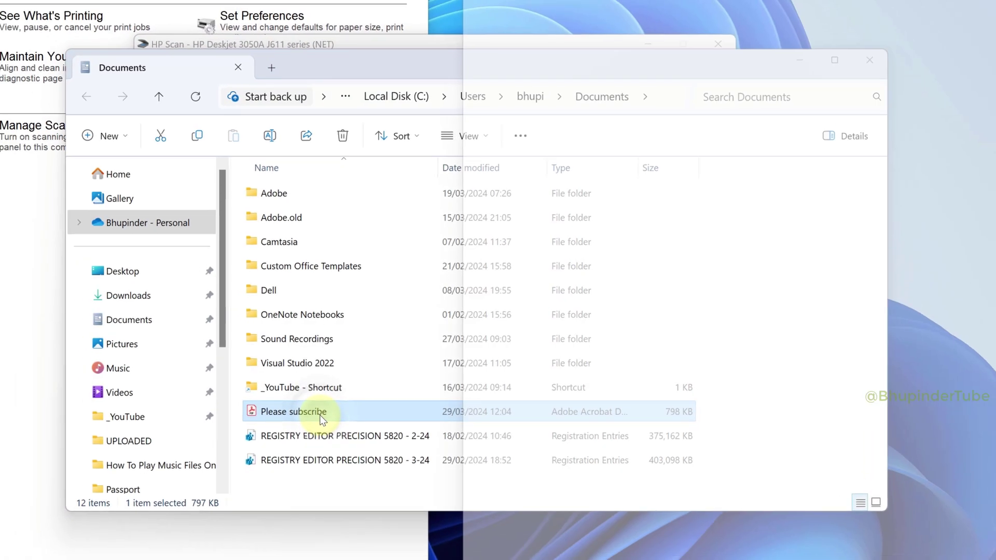
# Open 'Please subscribe.pdf' from File Explorer in Adobe Acrobat to view the handwritten page
pyautogui.doubleClick(303, 421)
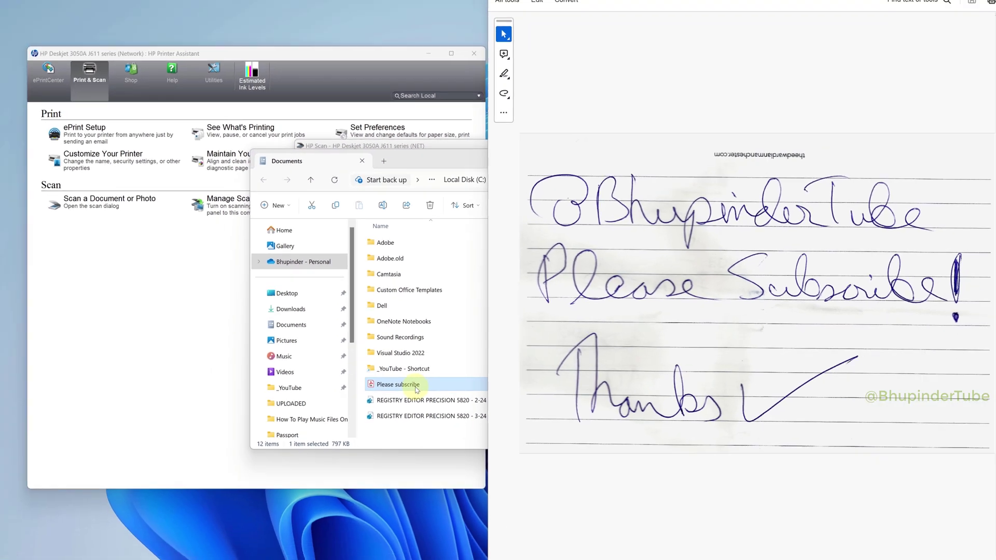